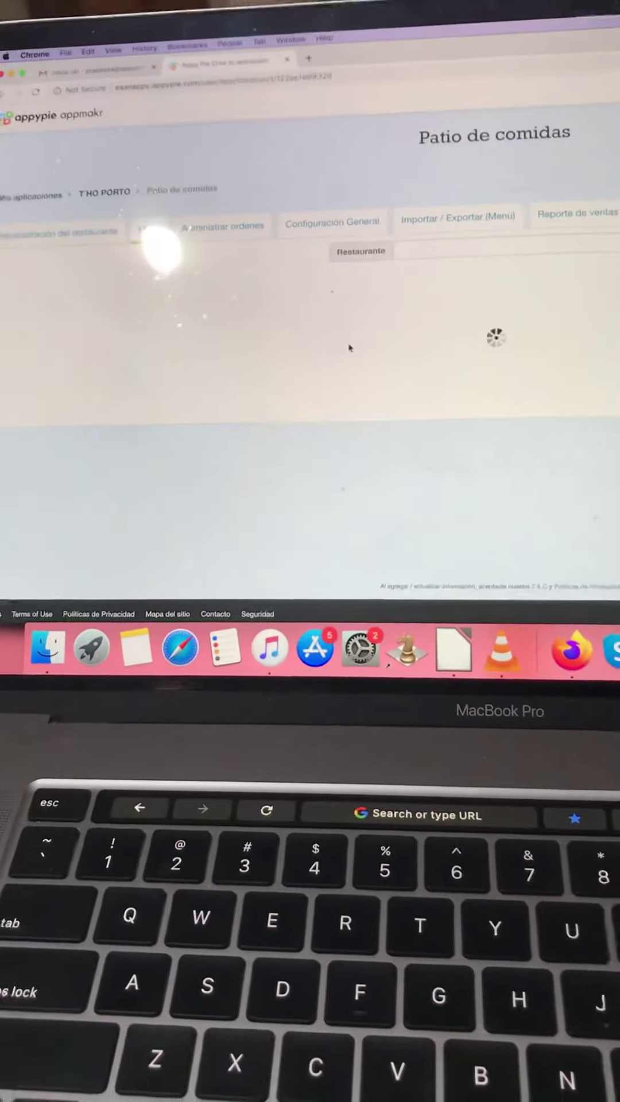
# Save category cat1 for testing new, then open cat1's Añadir Producto form
pyautogui.click(482, 379)
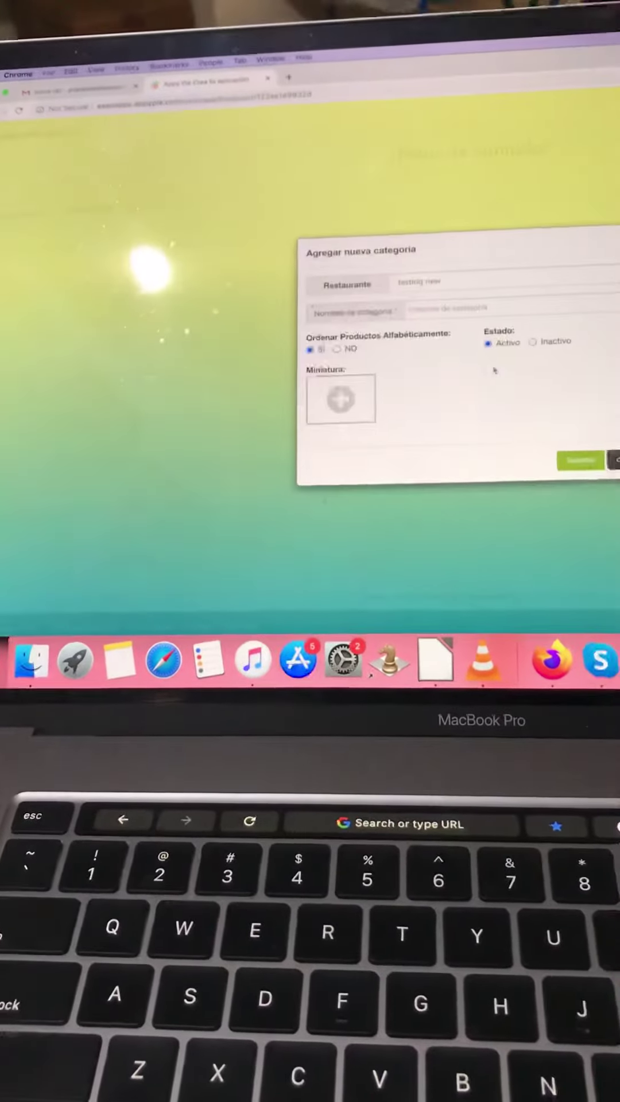
pyautogui.write('c')
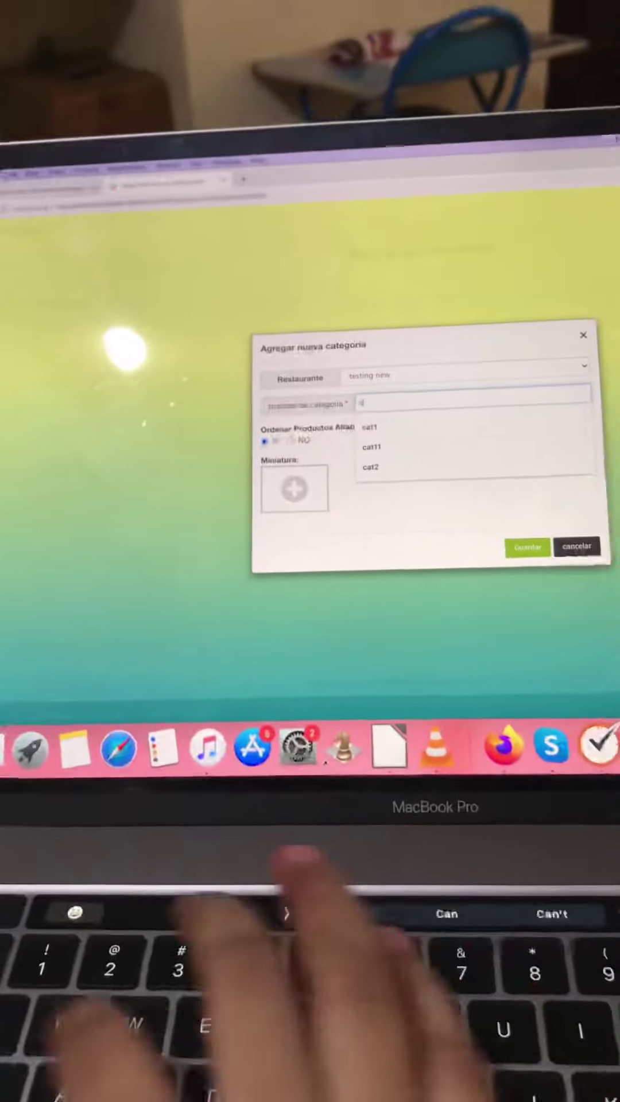
pyautogui.write('a')
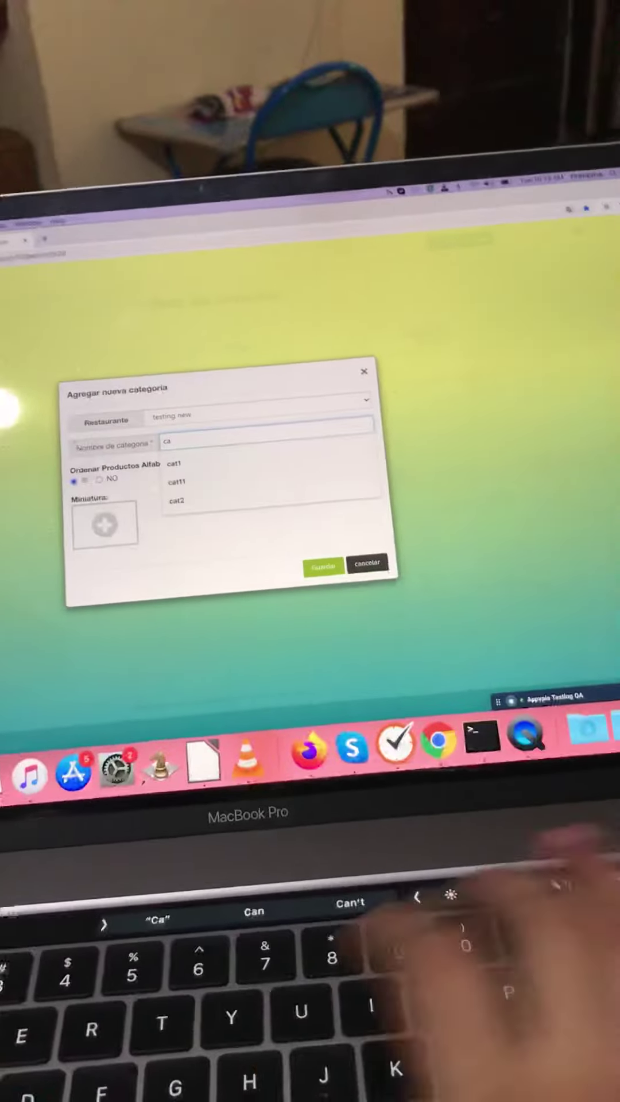
pyautogui.write('t1')
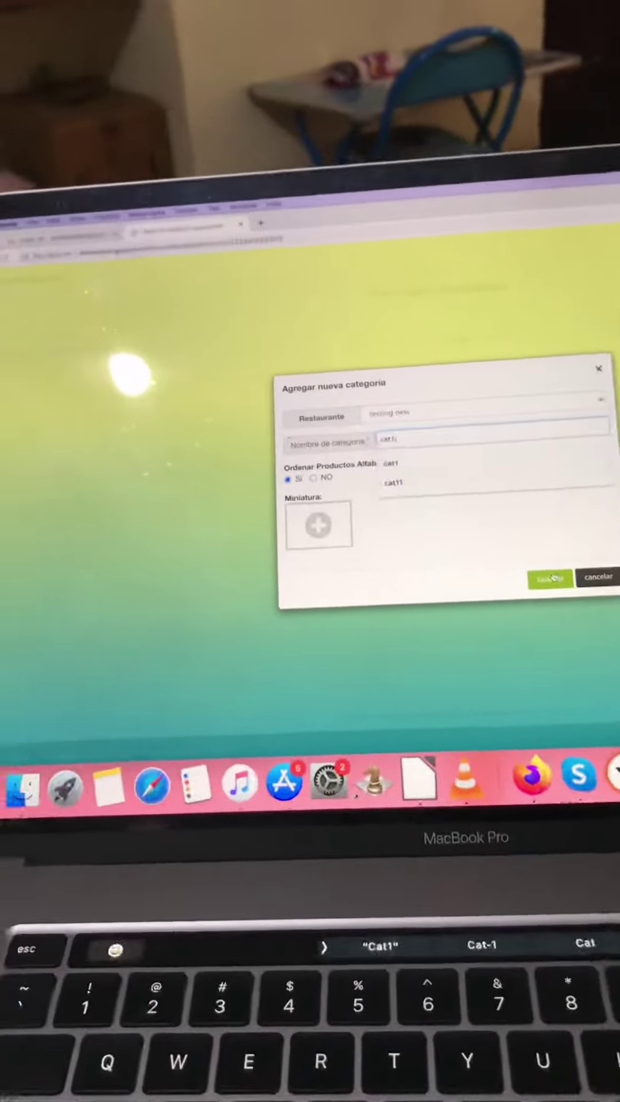
pyautogui.click(551, 578)
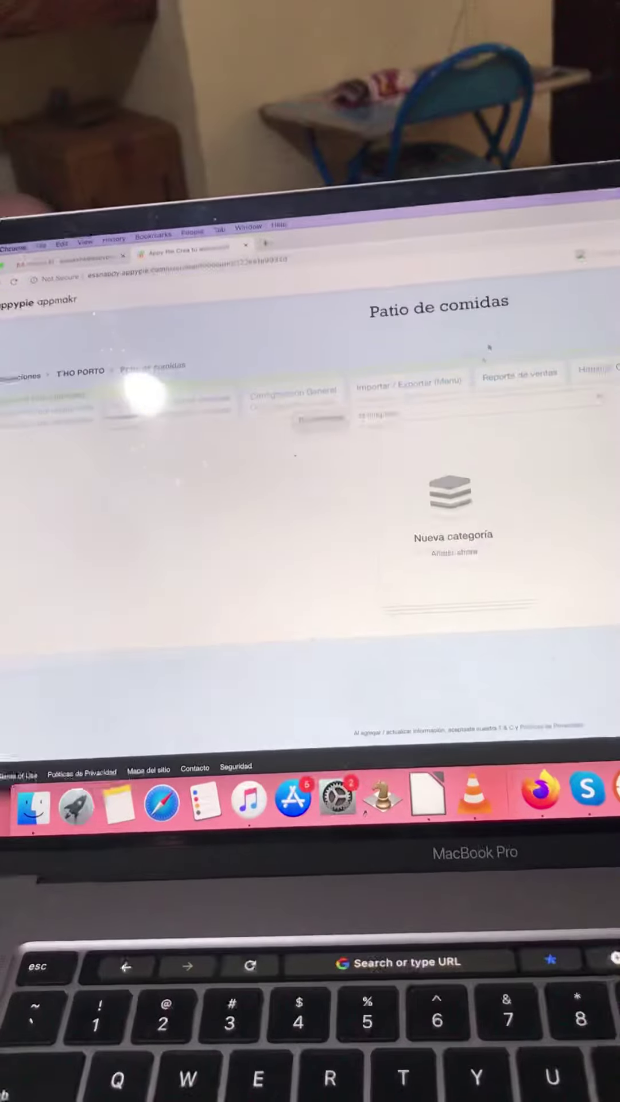
pyautogui.click(202, 568)
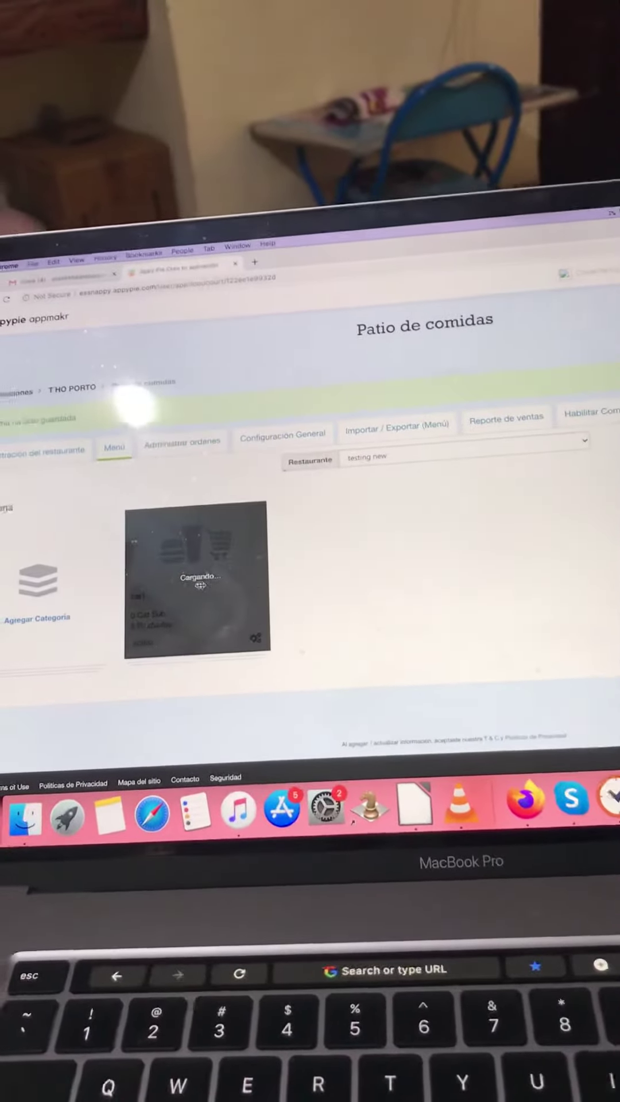
pyautogui.click(450, 546)
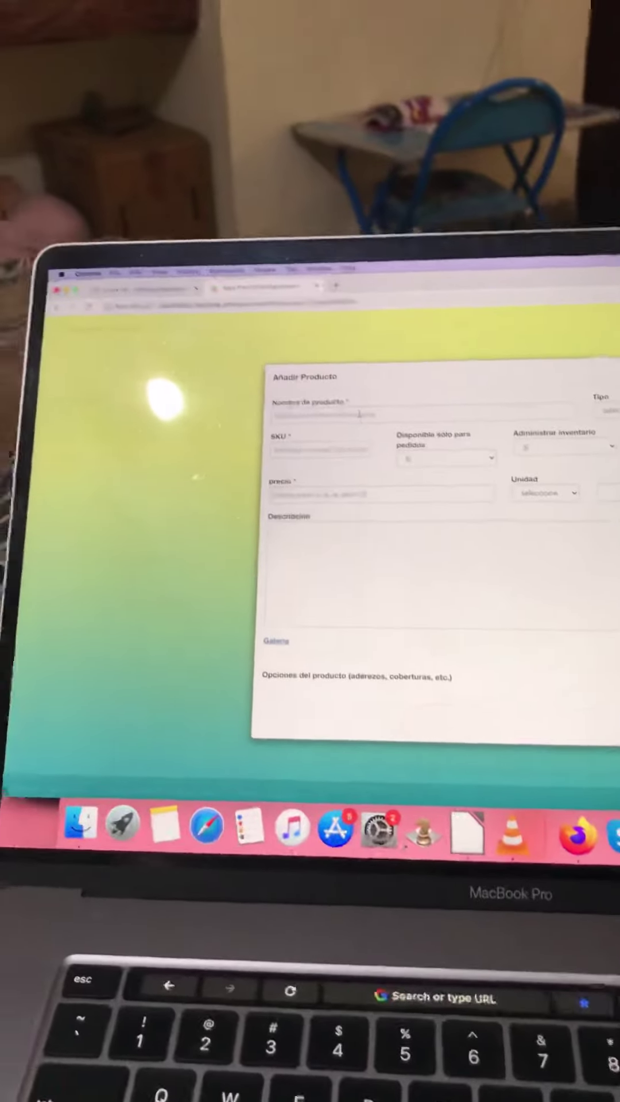
# Save product1 with SKU 76576576, price 10 and description gfg
pyautogui.click(360, 413)
pyautogui.write('pro')
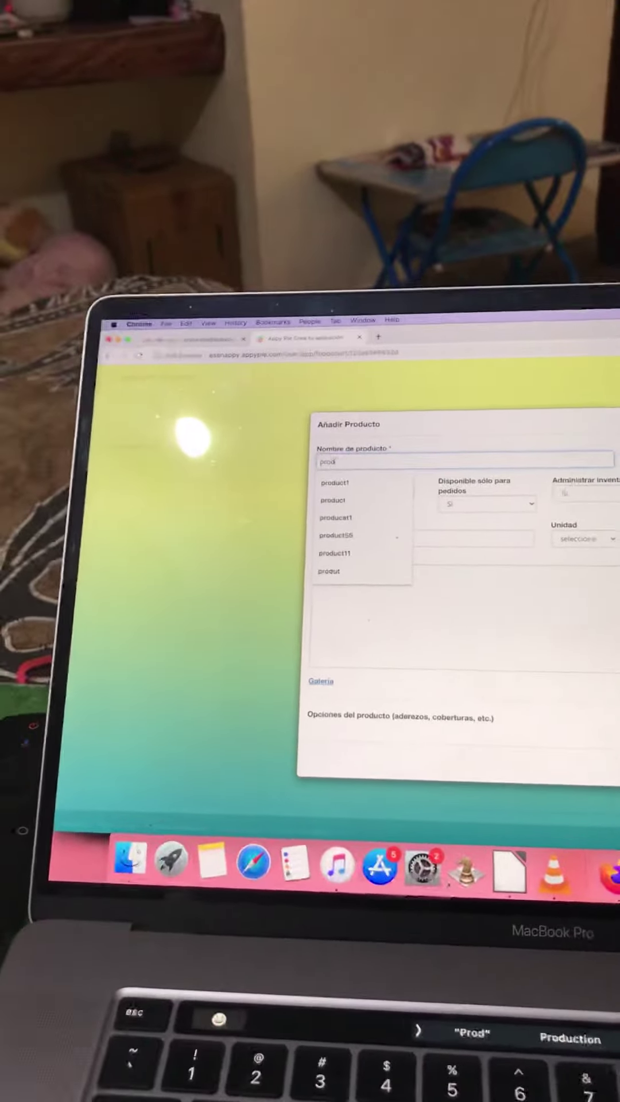
pyautogui.write('duct1')
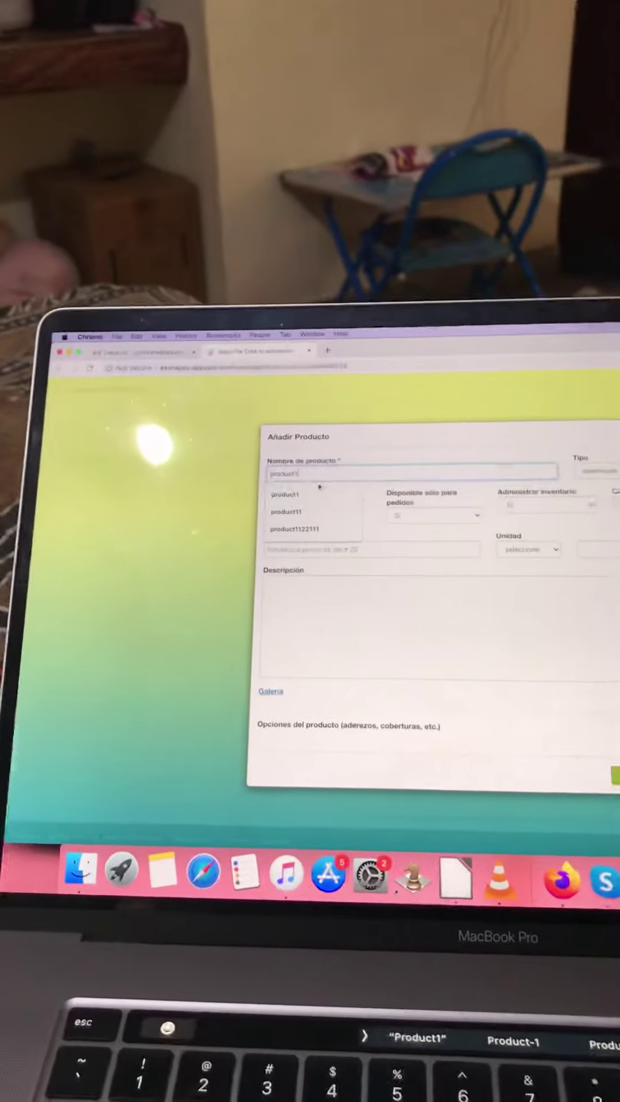
pyautogui.click(291, 505)
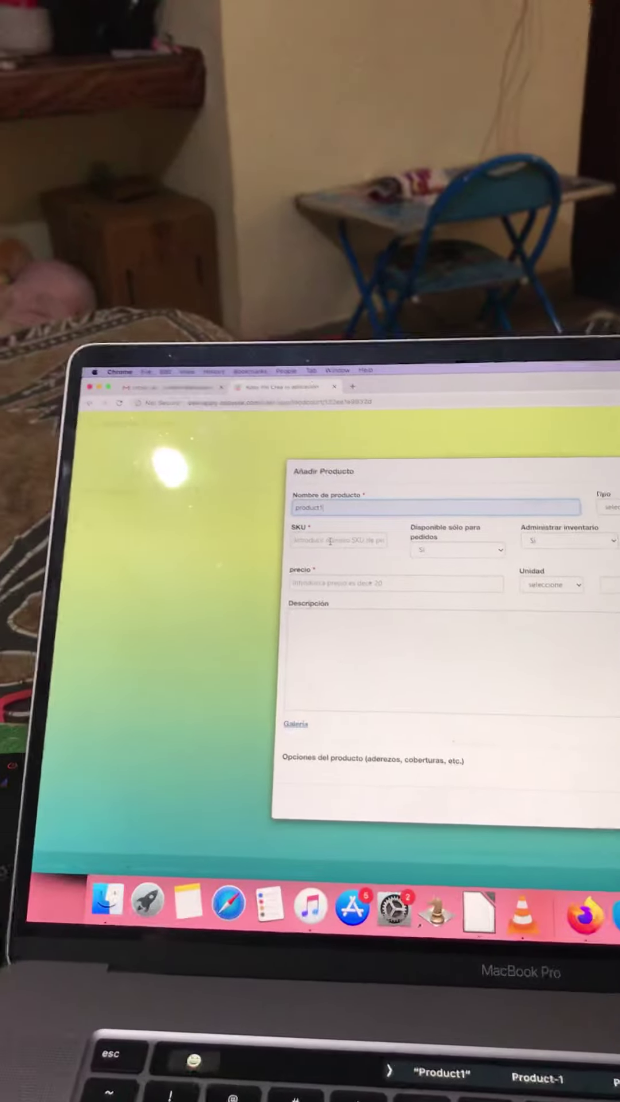
pyautogui.click(320, 531)
pyautogui.write('6576576')
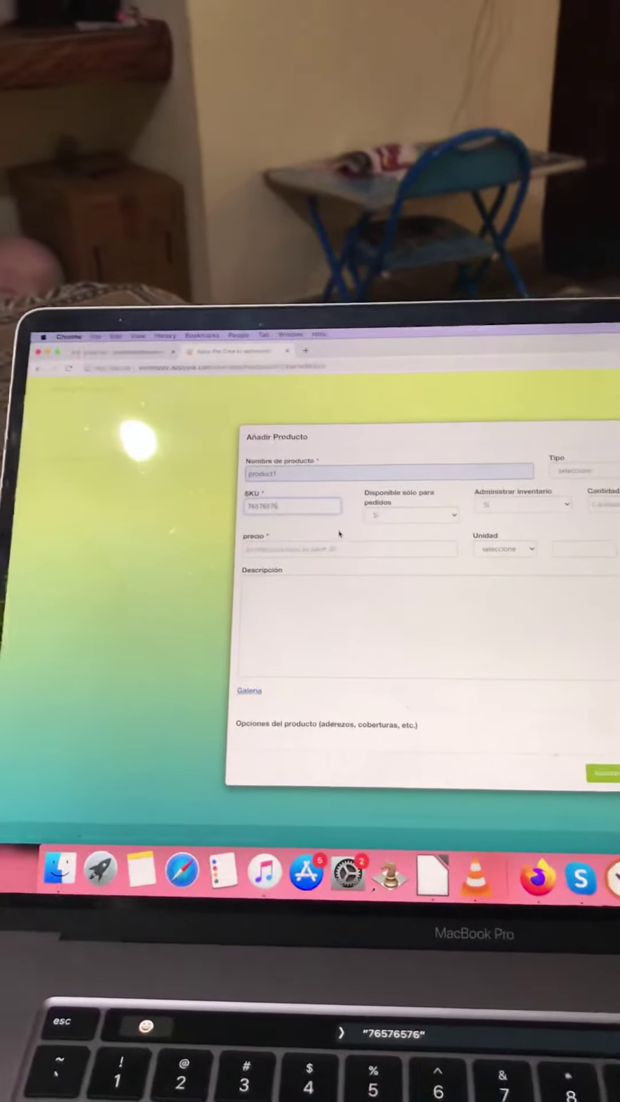
pyautogui.click(349, 552)
pyautogui.write('10')
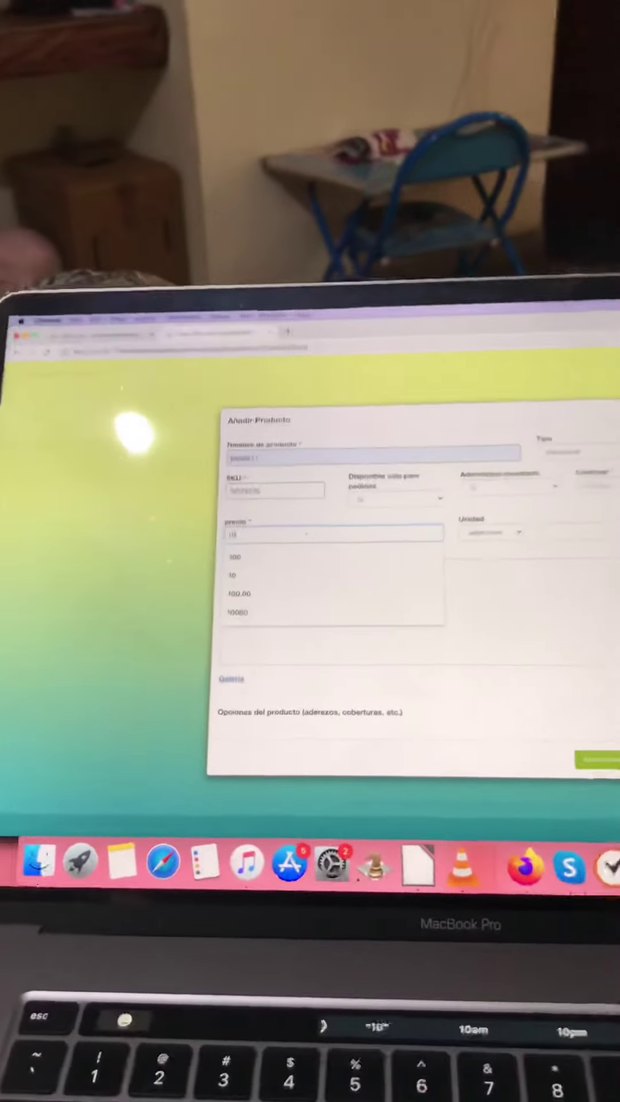
pyautogui.click(616, 527)
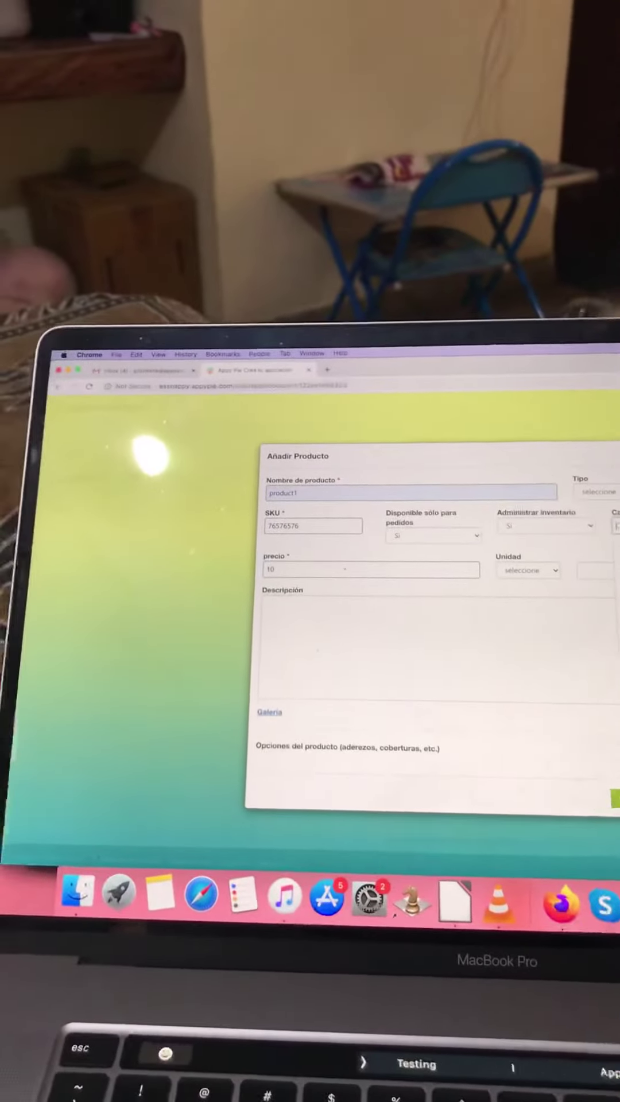
pyautogui.write('gf')
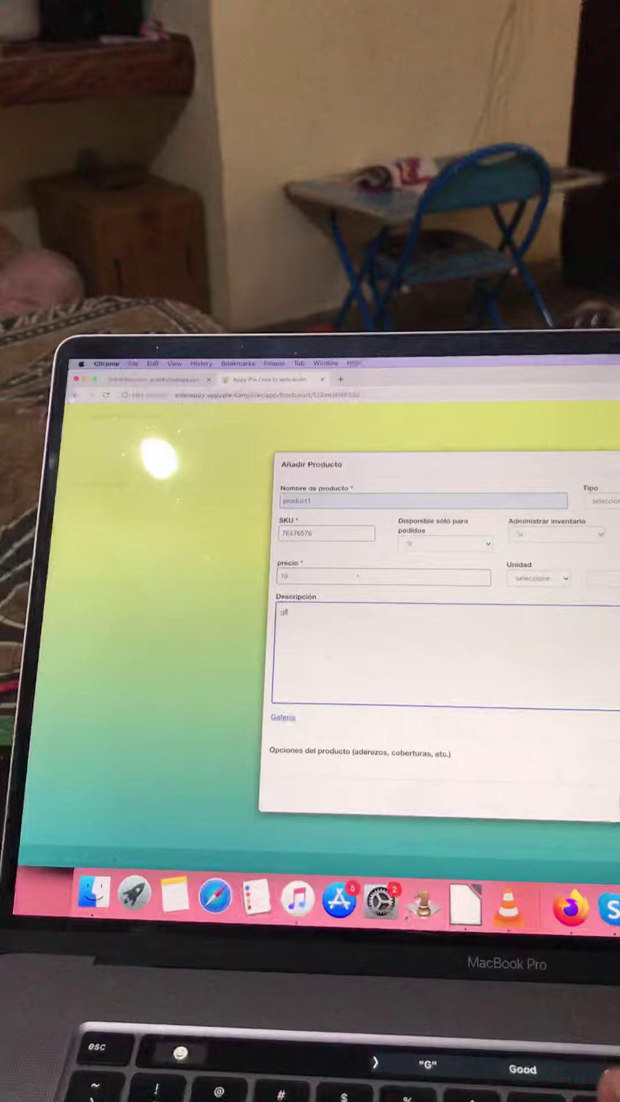
pyautogui.write('g')
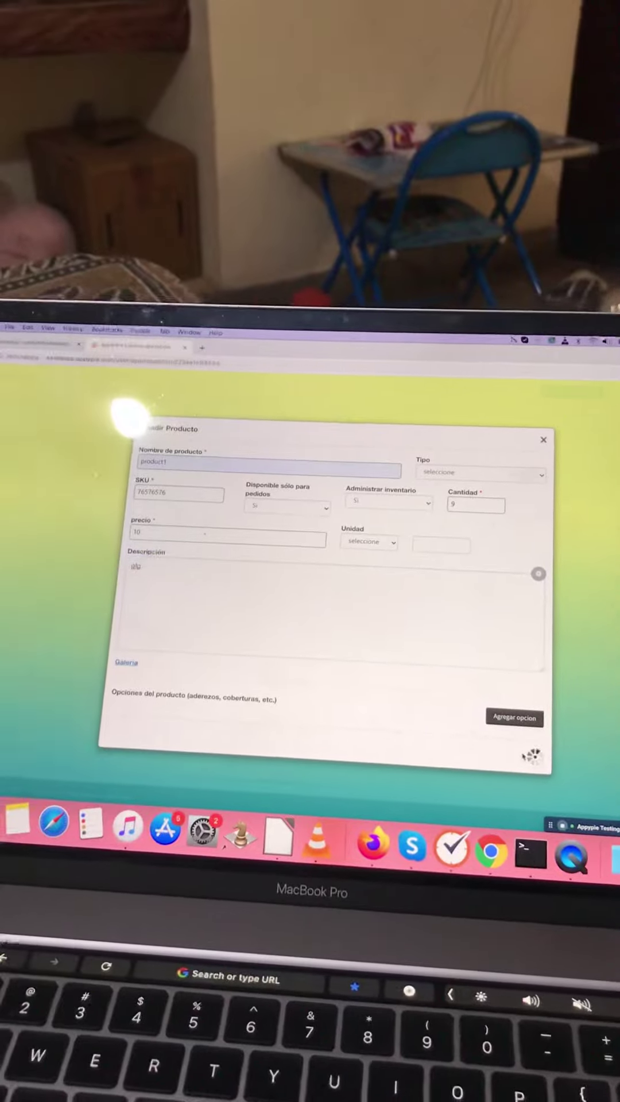
pyautogui.click(520, 747)
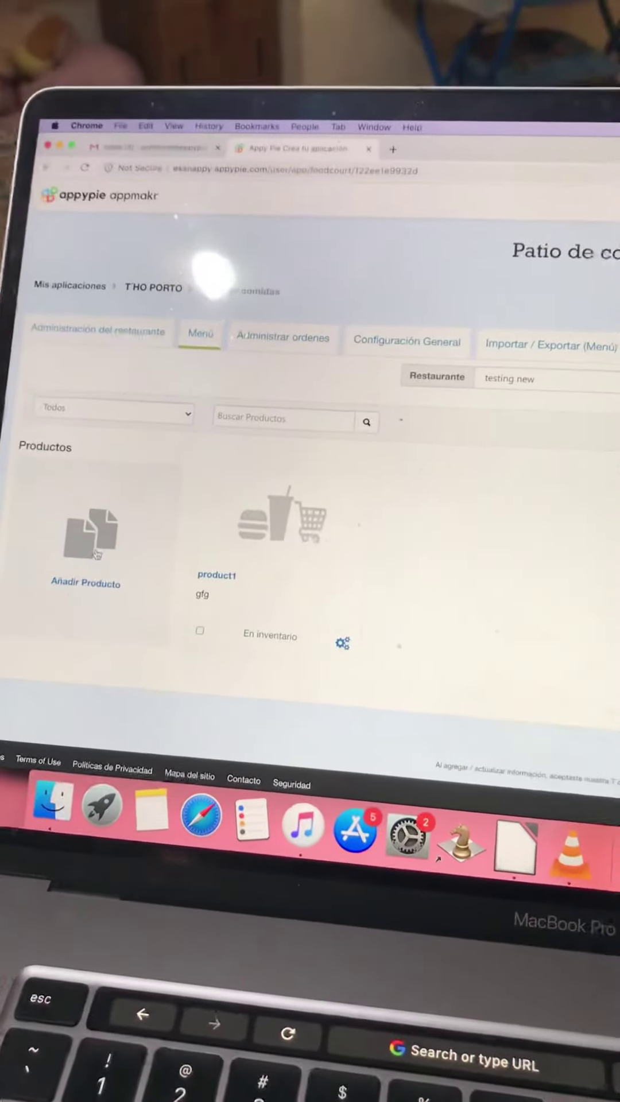
# Cancel the empty new-product form to return to the restaurant list
pyautogui.click(97, 553)
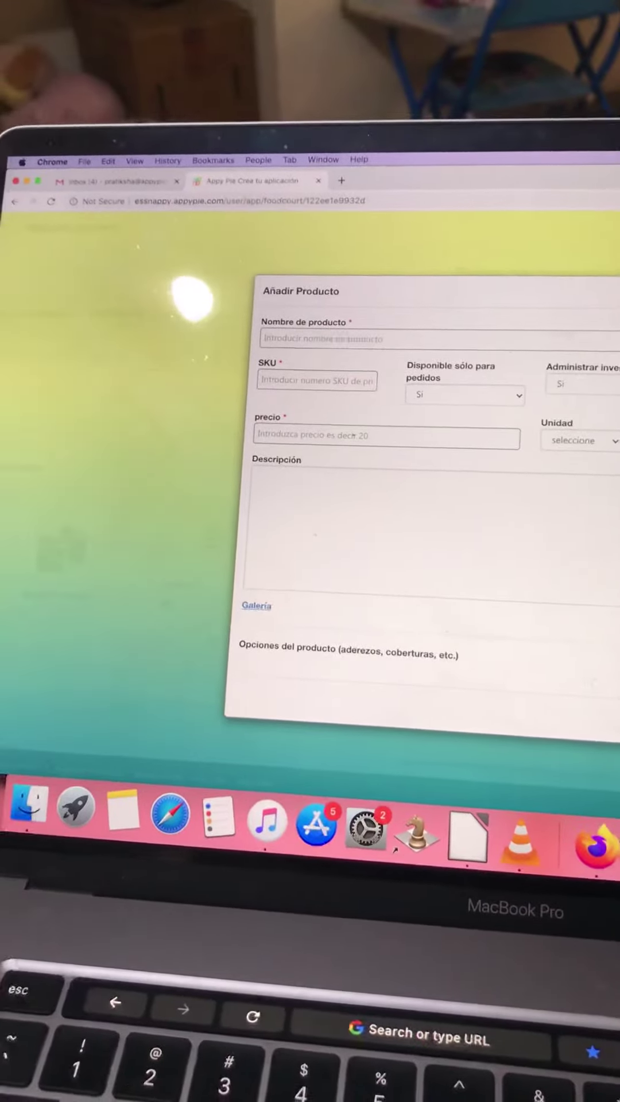
pyautogui.press('Escape')
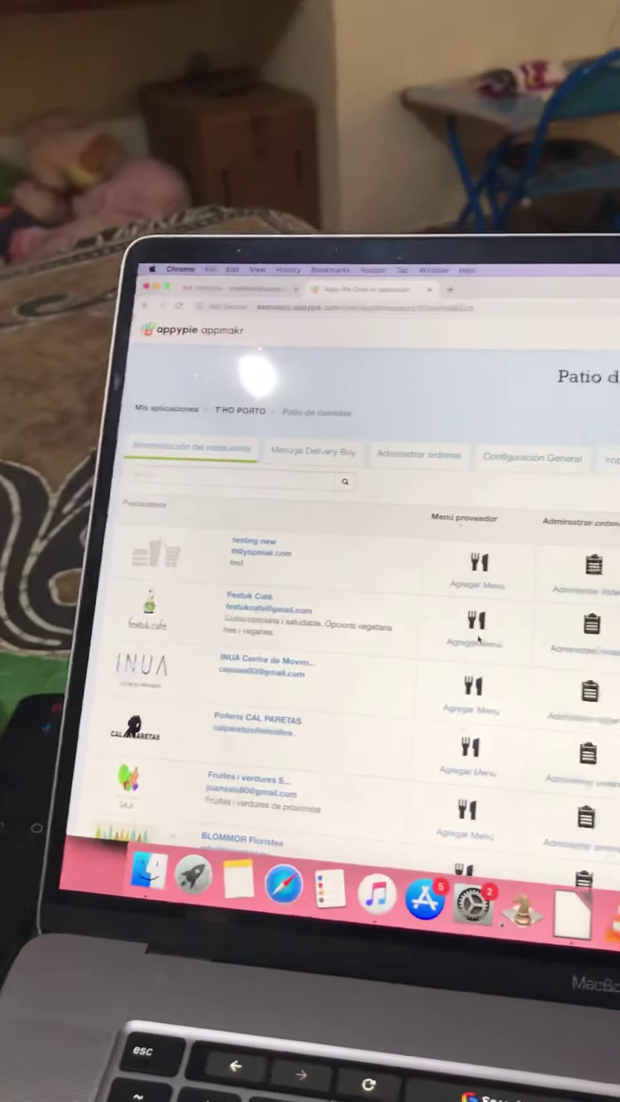
# Create and save category t in Festuk Café's menu categories
pyautogui.click(477, 624)
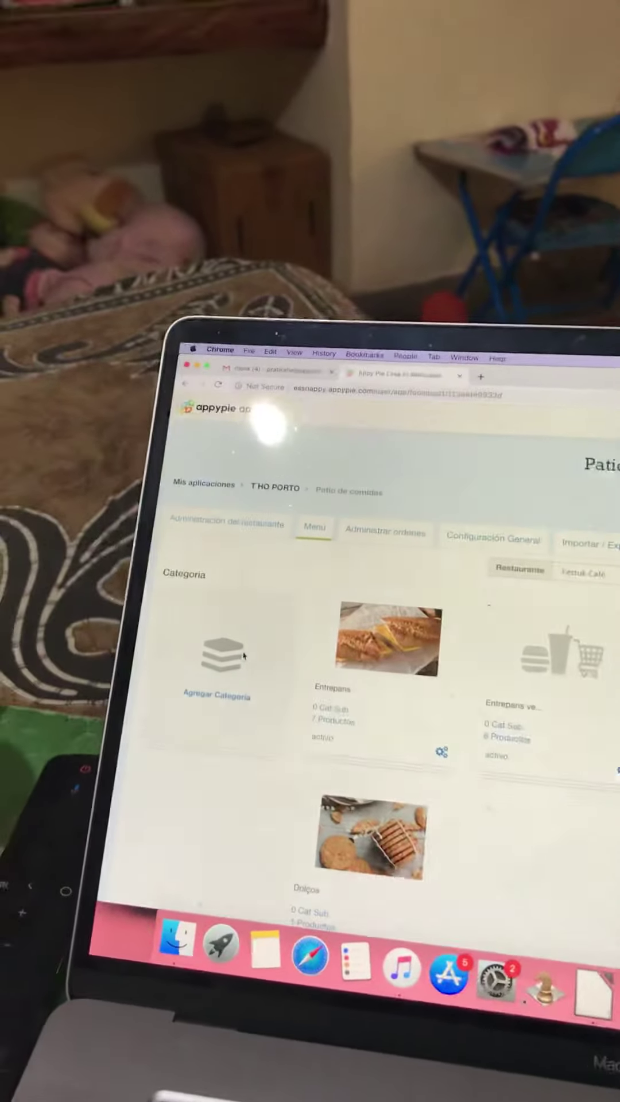
pyautogui.click(243, 654)
pyautogui.write('t')
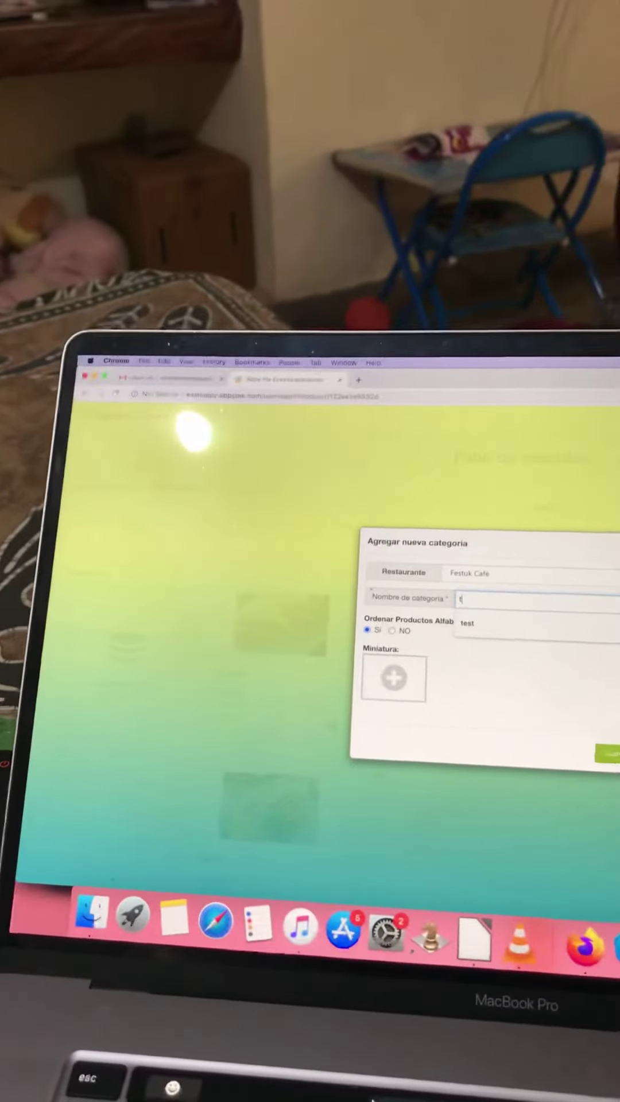
pyautogui.click(607, 758)
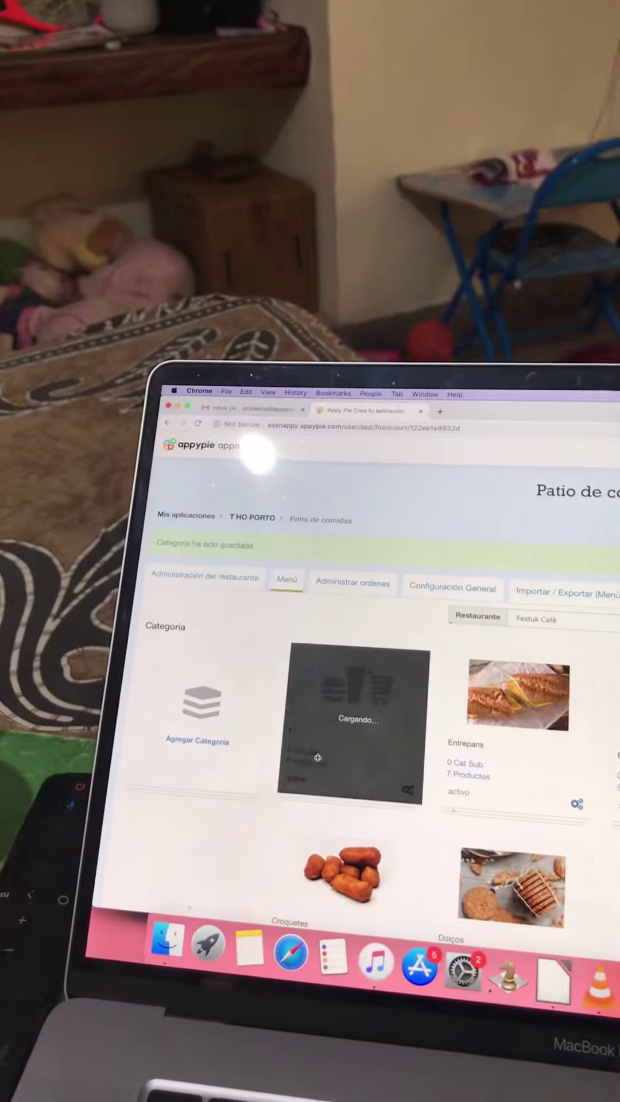
# Save product hghjg with SKU 65654, price 99 and description fgcfg
pyautogui.click(593, 753)
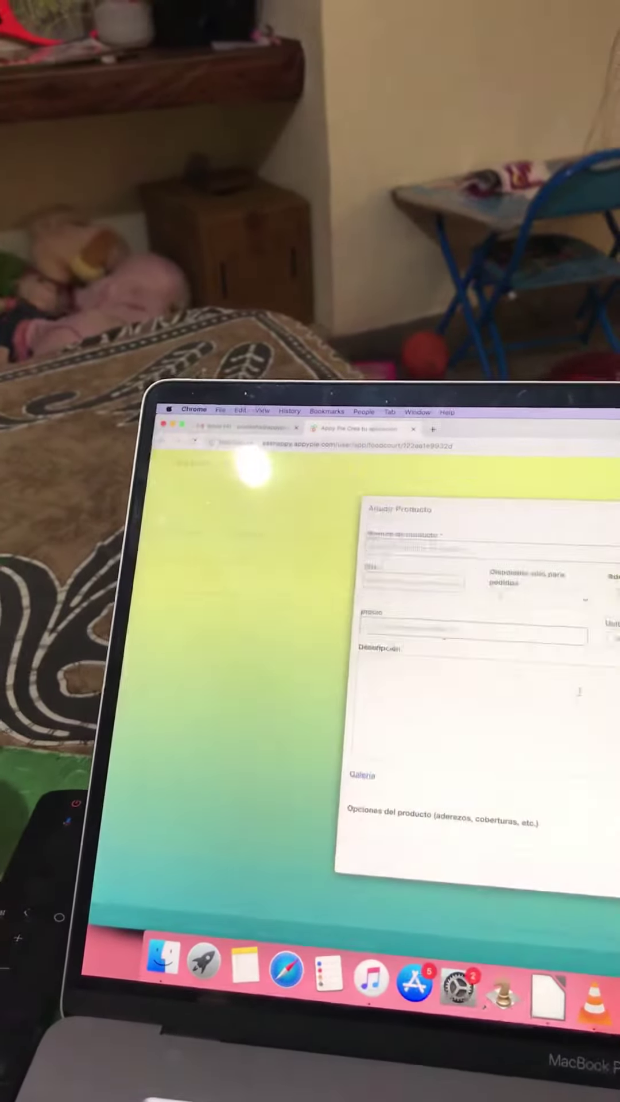
pyautogui.write('hghg')
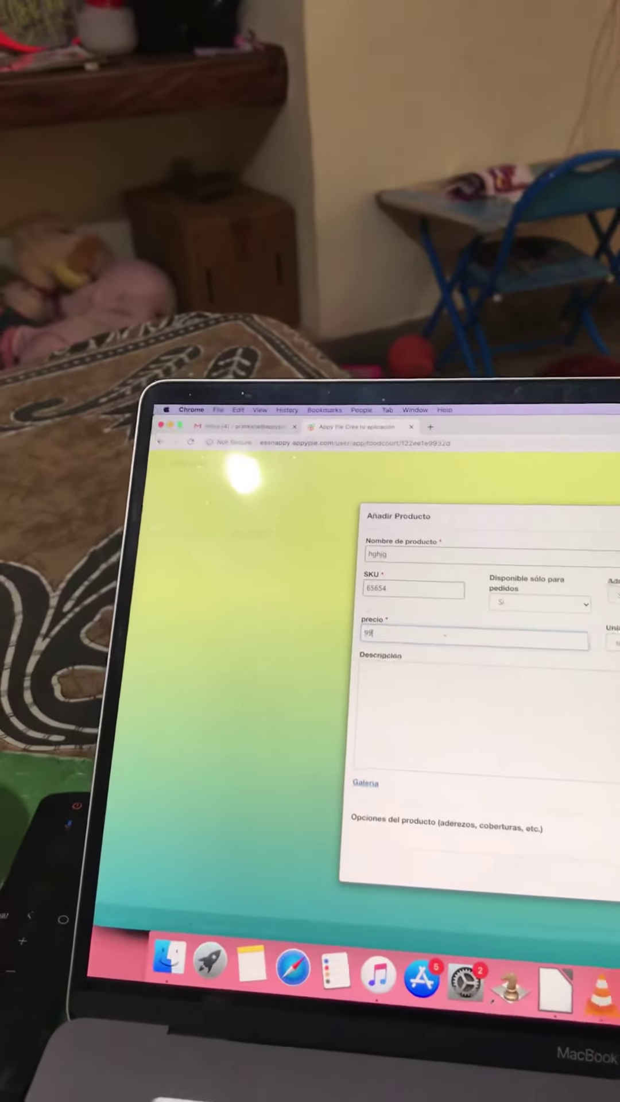
pyautogui.write('fgdfg')
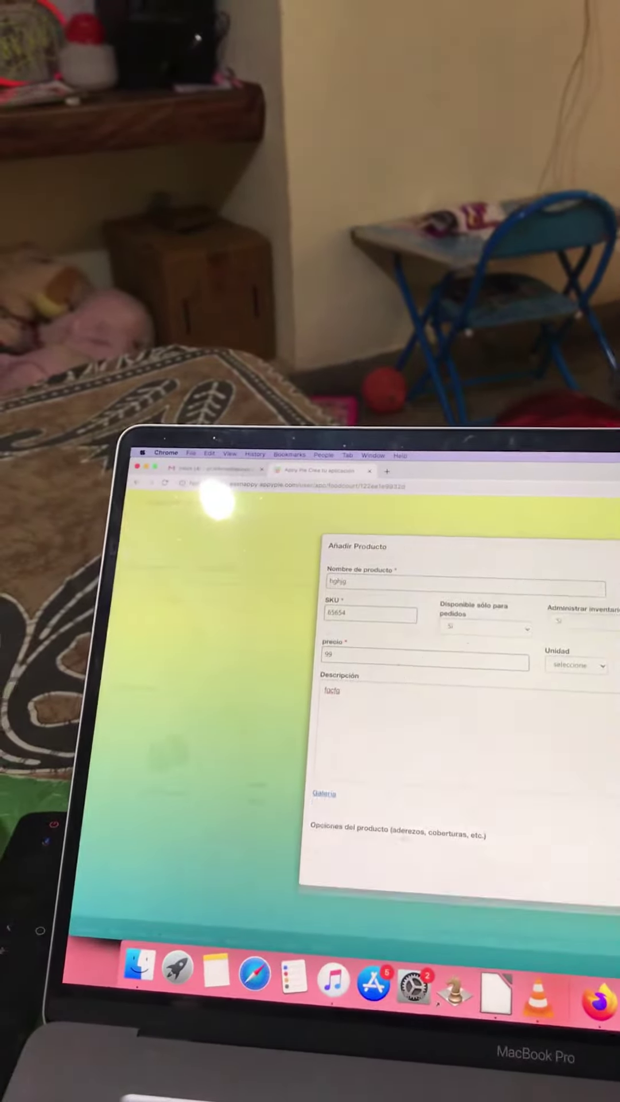
pyautogui.press('Return')
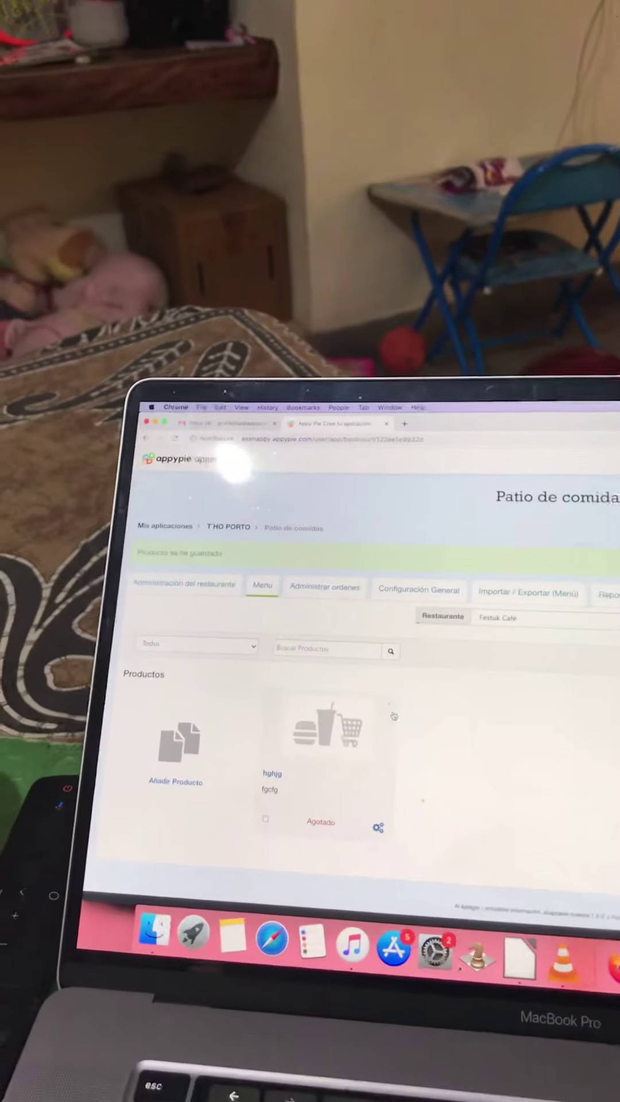